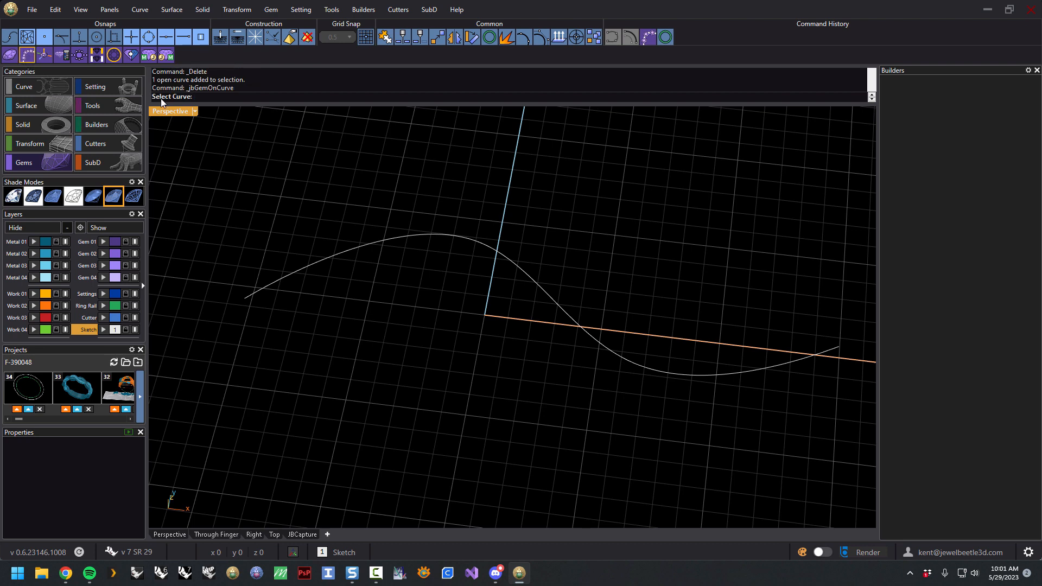
Use the S-shaped curve as the path for the gem row and set the gem orientation to Down.
click(549, 291)
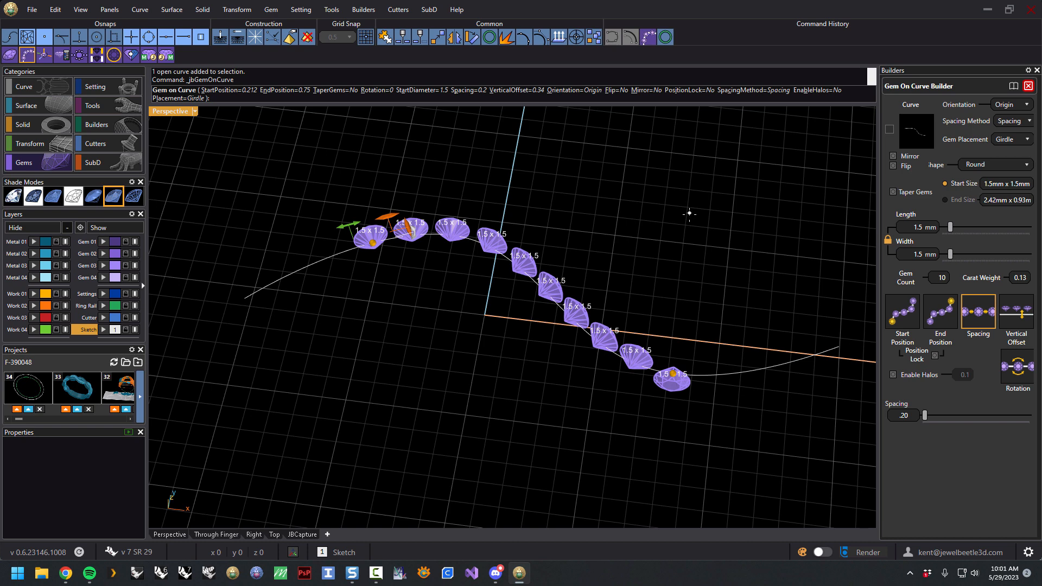
right_drag(678, 253, 656, 272)
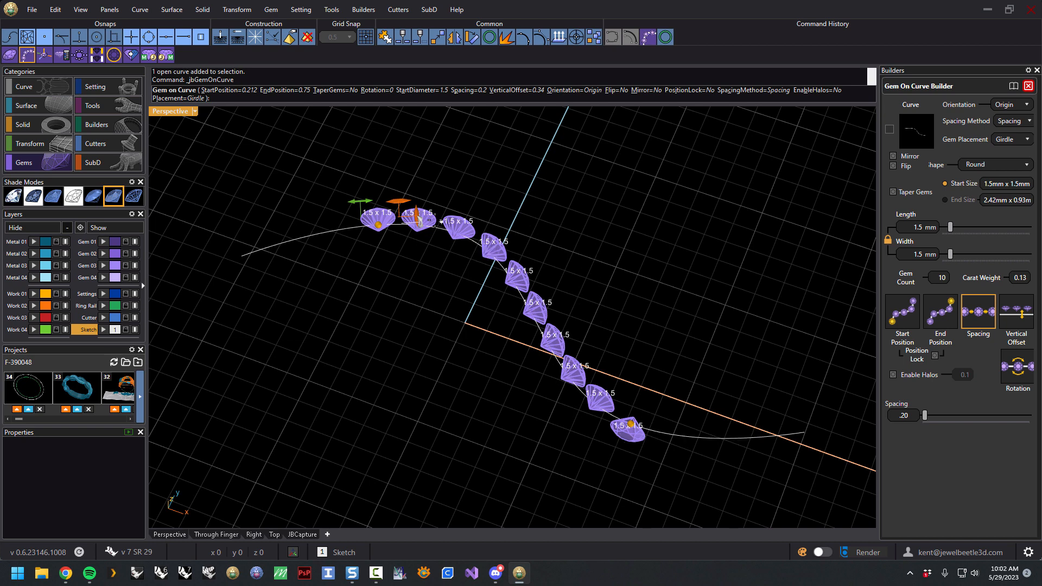
click(1027, 108)
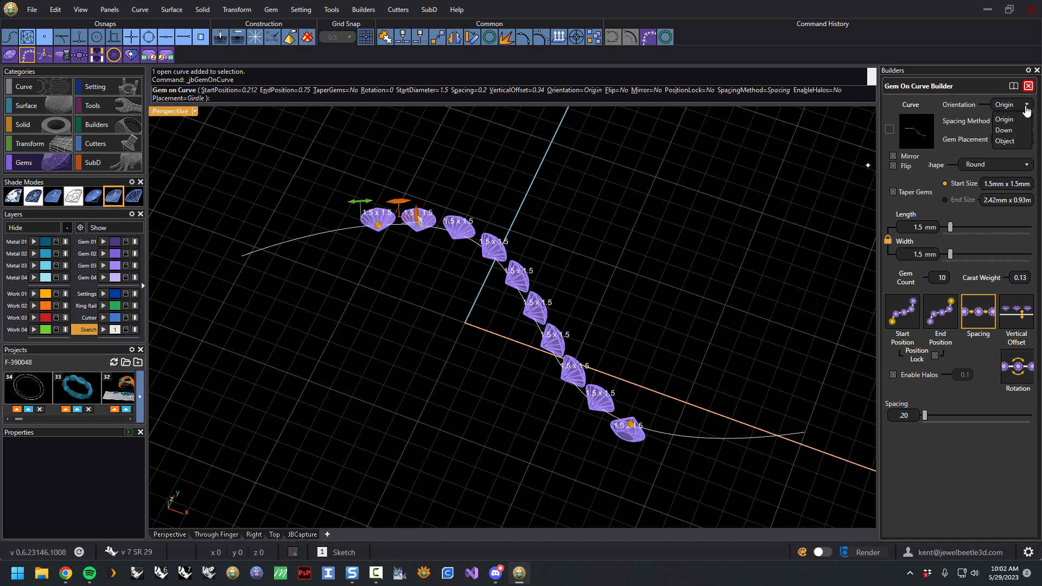
click(1007, 131)
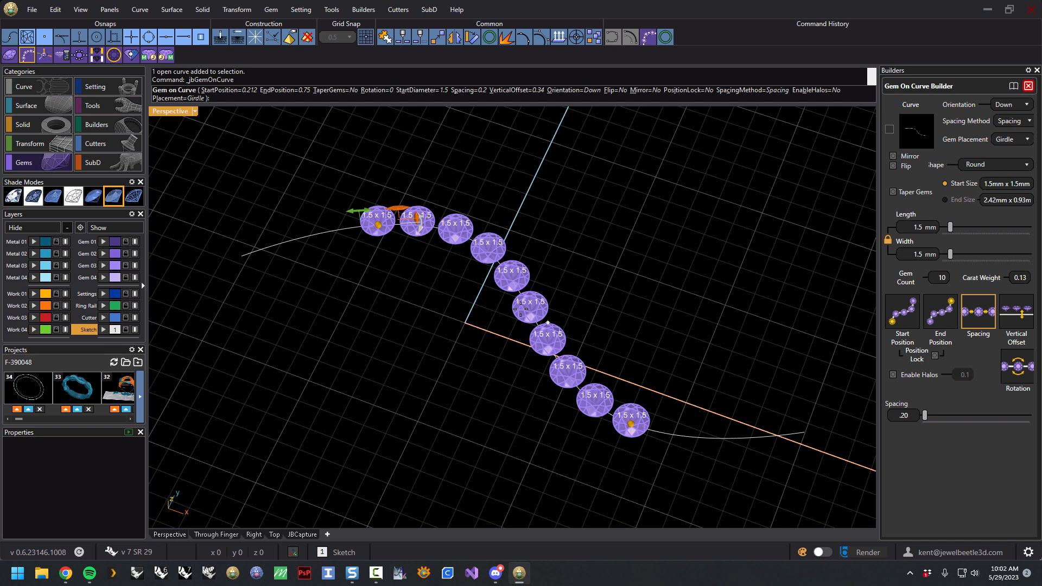
Move the gem row's end point along the curve to about 0.865 and its start point to about 0.209.
right_drag(445, 264, 470, 331)
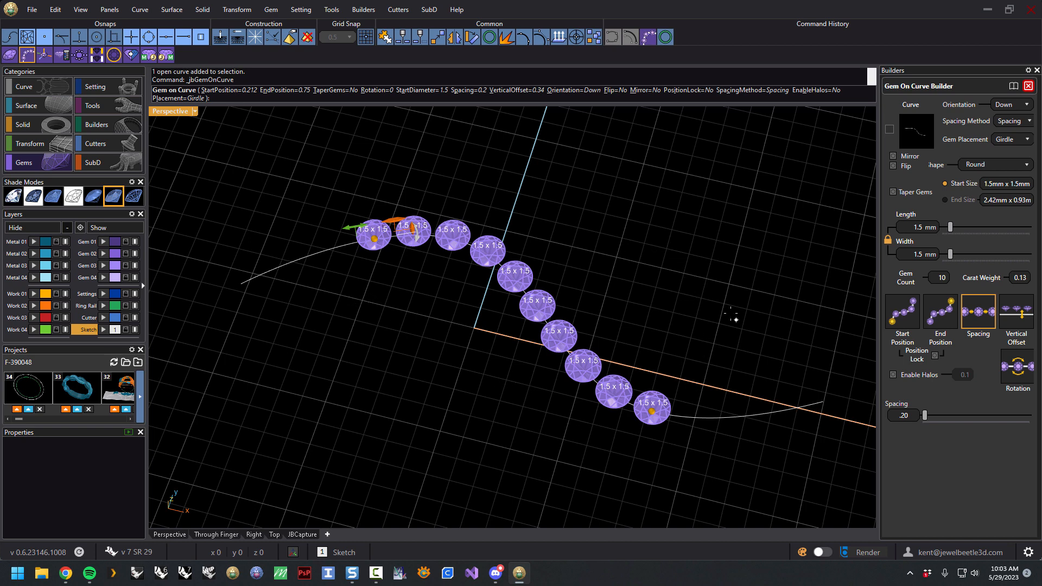
drag(653, 413, 730, 416)
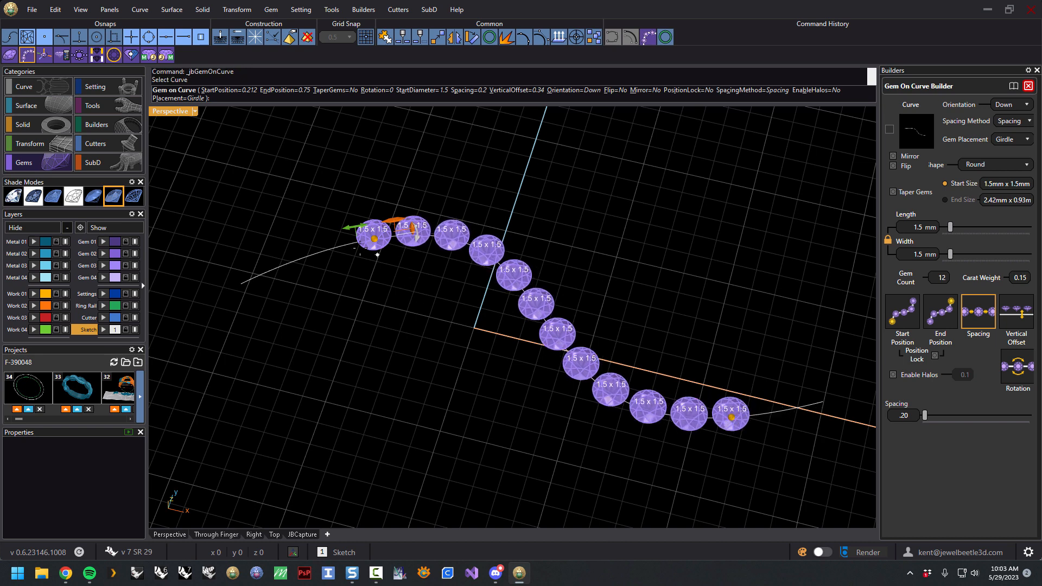
mouse_move(374, 238)
mouse_down()
mouse_move(339, 242)
mouse_move(371, 239)
mouse_up()
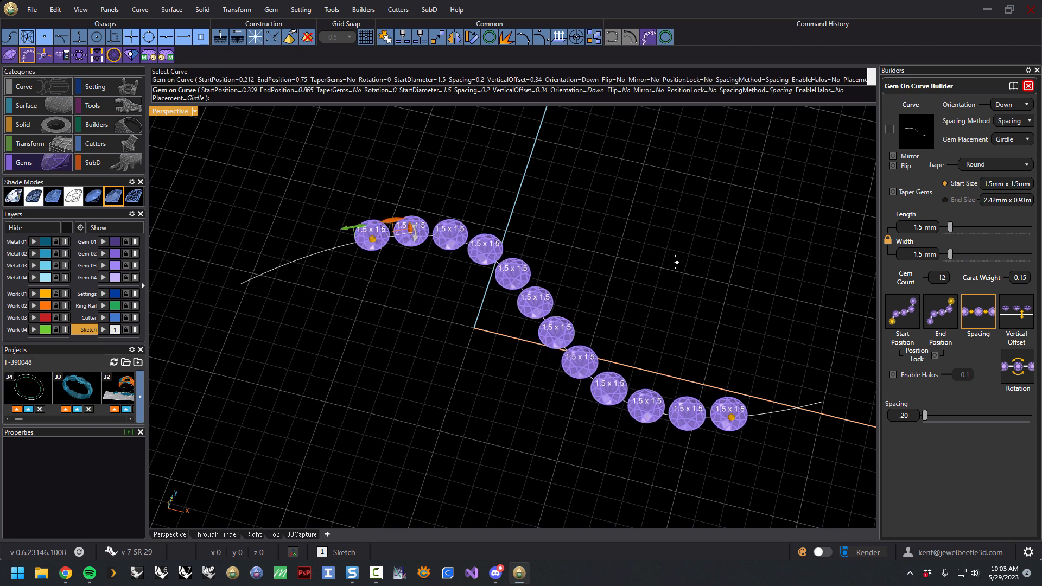
Set the gem row's start position to 0.12 and its end position to 0.85.
click(903, 321)
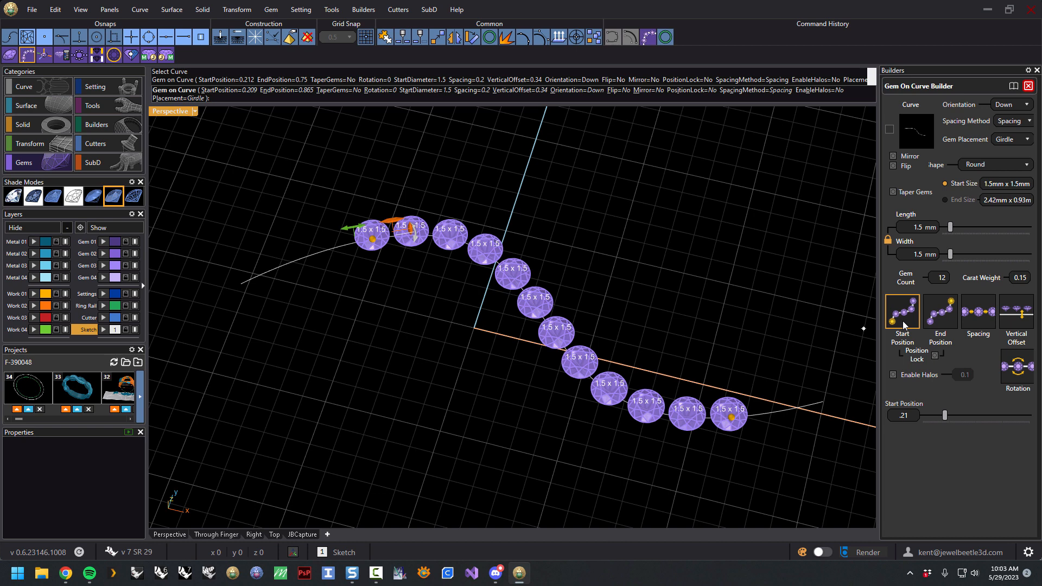
mouse_move(945, 418)
mouse_down()
mouse_move(961, 418)
mouse_move(925, 408)
mouse_move(936, 409)
mouse_up()
click(936, 320)
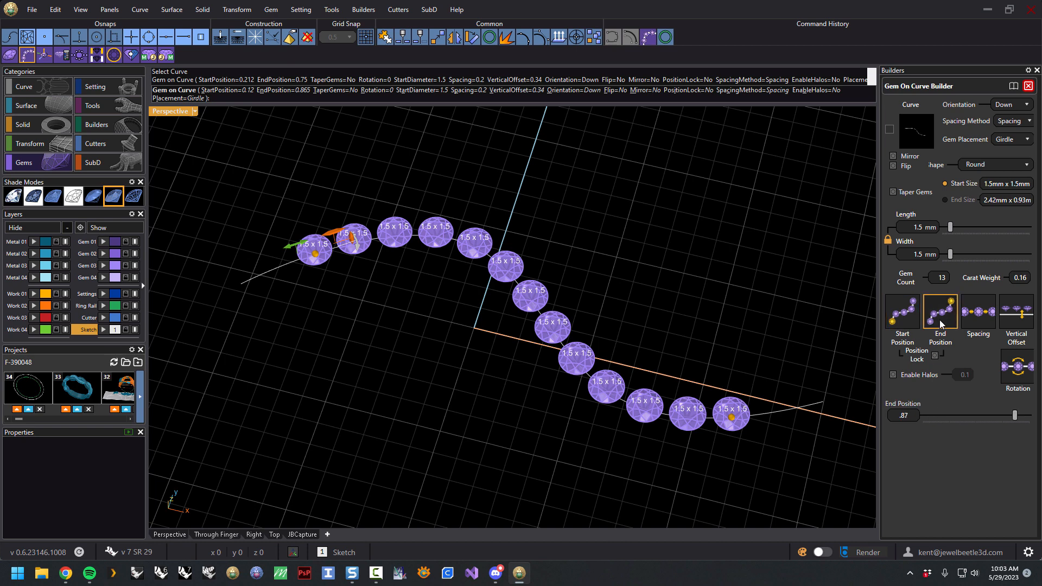
click(1003, 415)
drag(986, 415, 1014, 423)
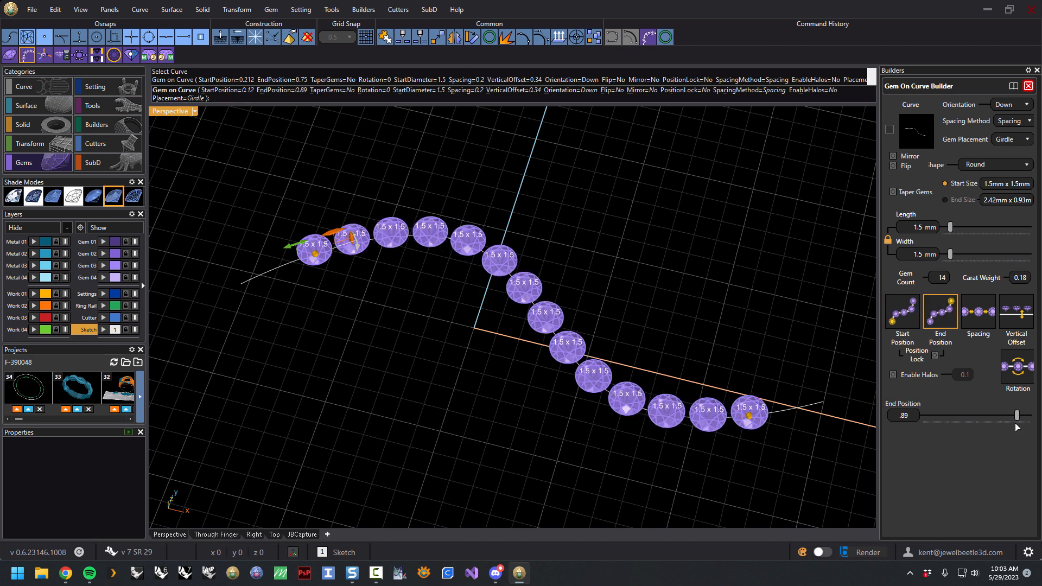
right_drag(576, 250, 579, 242)
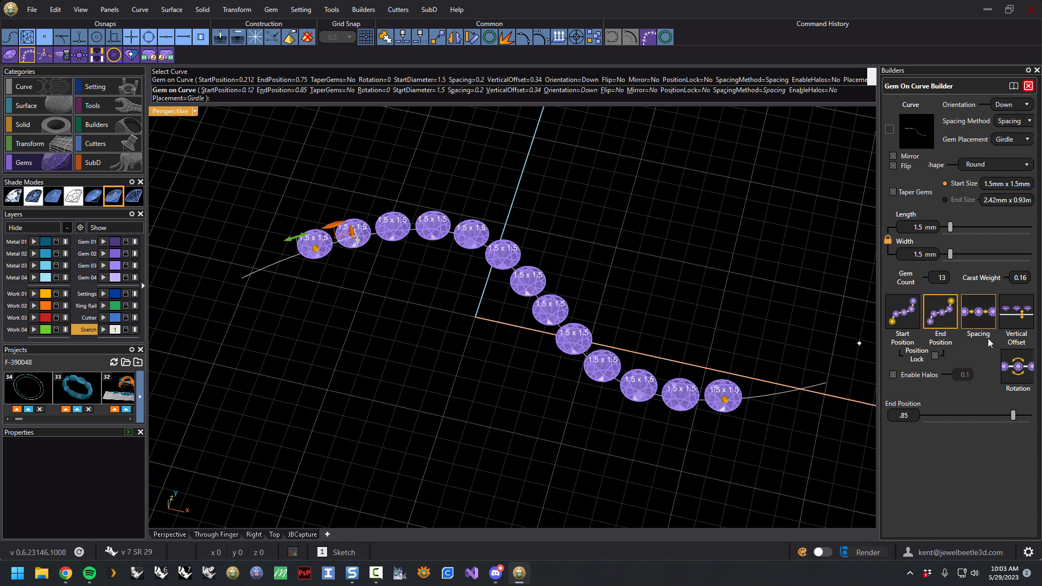
Show the gem spacing value and examine the available spacing methods.
click(982, 323)
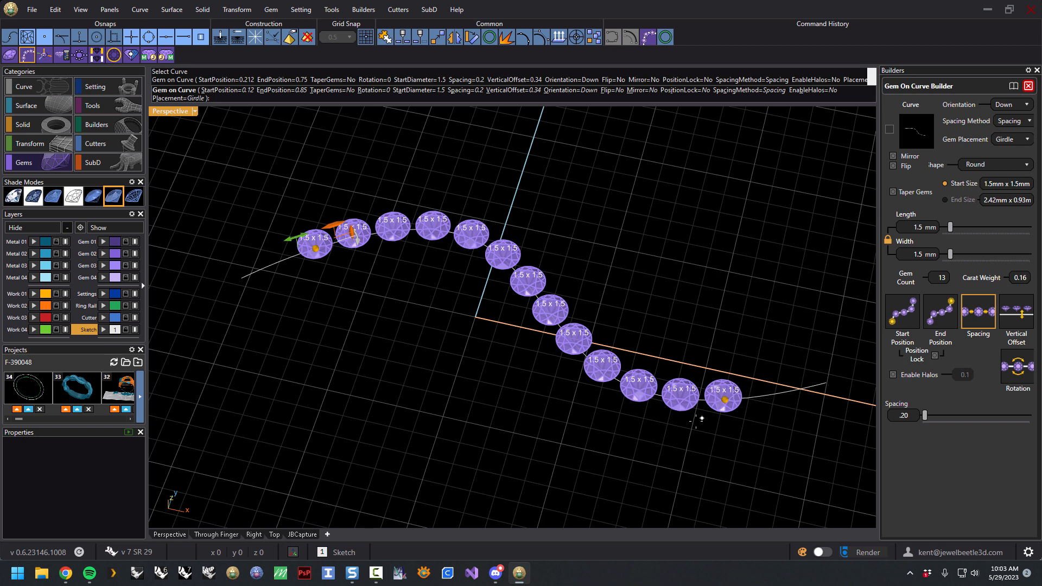
click(1029, 124)
click(1030, 122)
click(1030, 125)
click(1030, 124)
Slide the start of the gem row along the curve to a start position of about 0.131.
right_drag(337, 289, 324, 269)
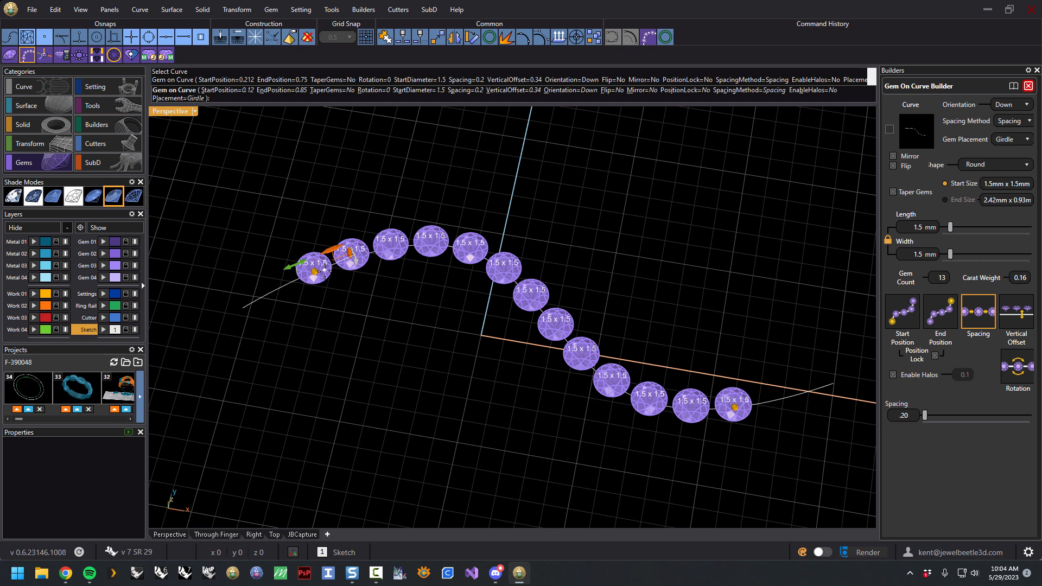
scroll(324, 270, up, 3)
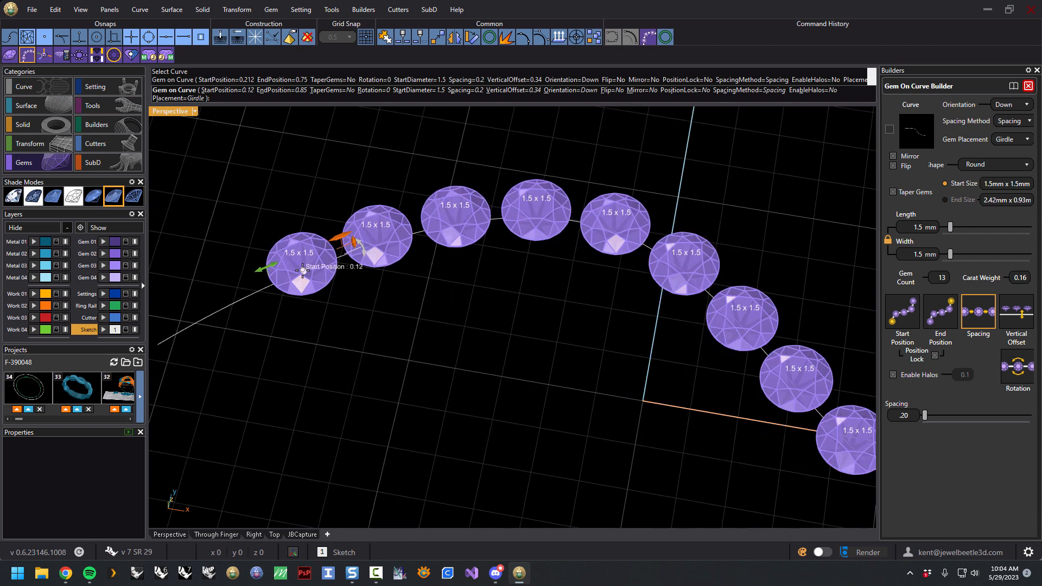
mouse_move(302, 269)
mouse_down()
mouse_move(327, 264)
mouse_move(301, 262)
mouse_move(309, 259)
mouse_up()
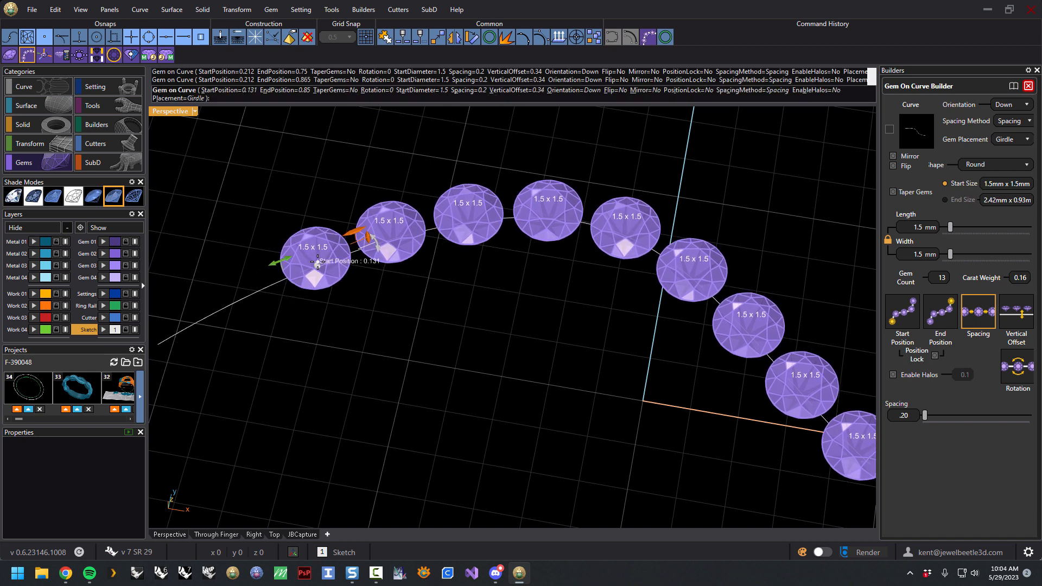
Slide the start of the gem row outward to about 0.078, then back in to about 0.094.
scroll(357, 324, down, 2)
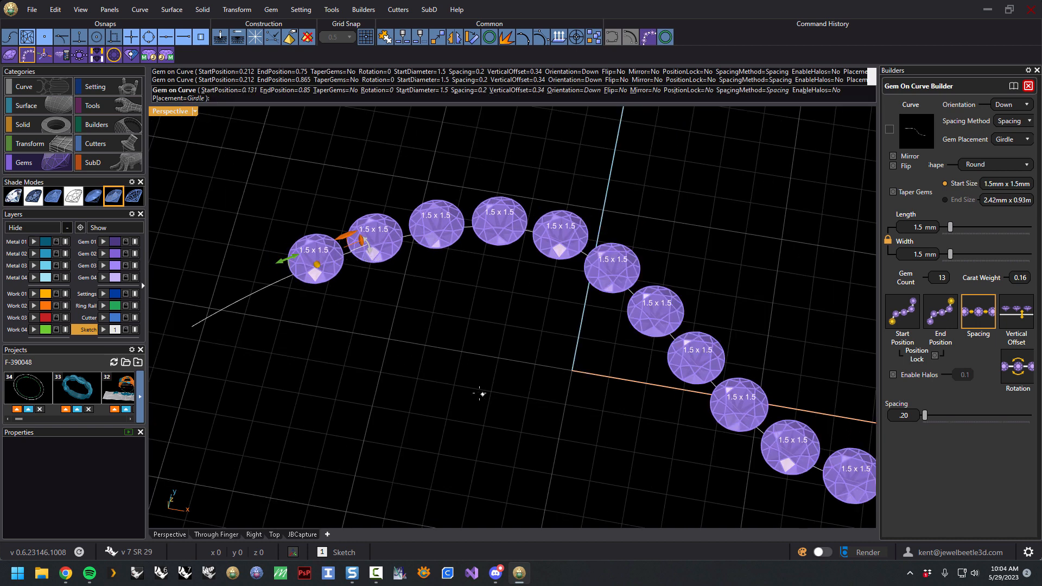
scroll(375, 347, down, 3)
scroll(378, 338, down, 1)
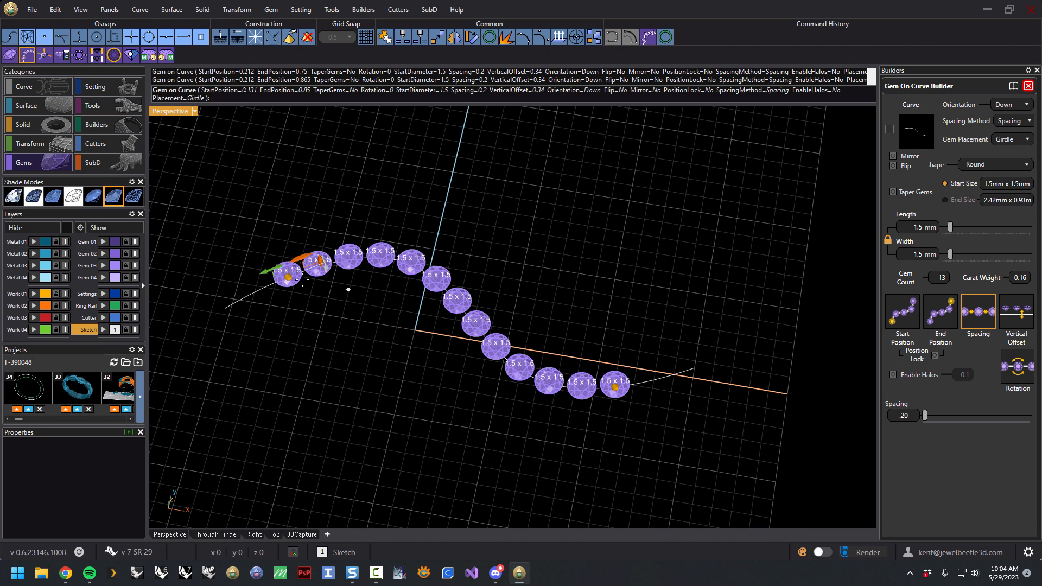
drag(278, 283, 262, 281)
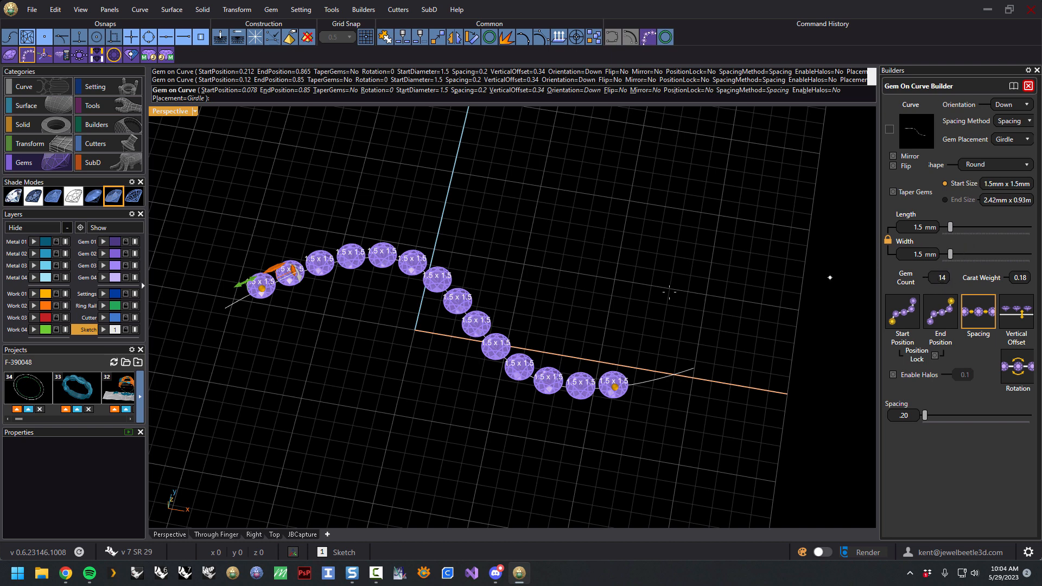
mouse_move(260, 289)
drag(260, 290, 271, 286)
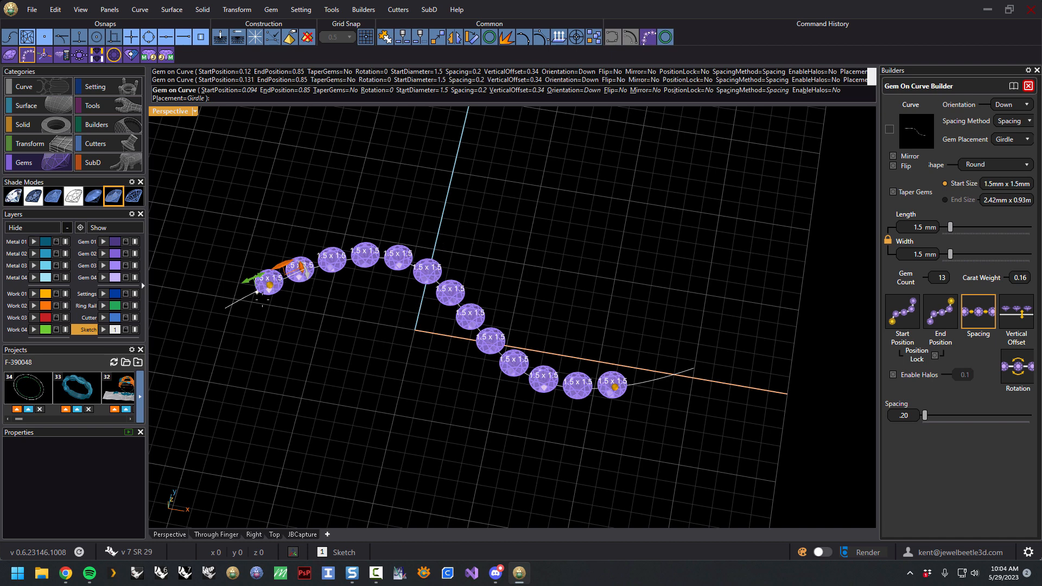
Slide the first gem along the curve to a start position of about 0.102.
scroll(258, 293, up, 5)
scroll(293, 273, down, 2)
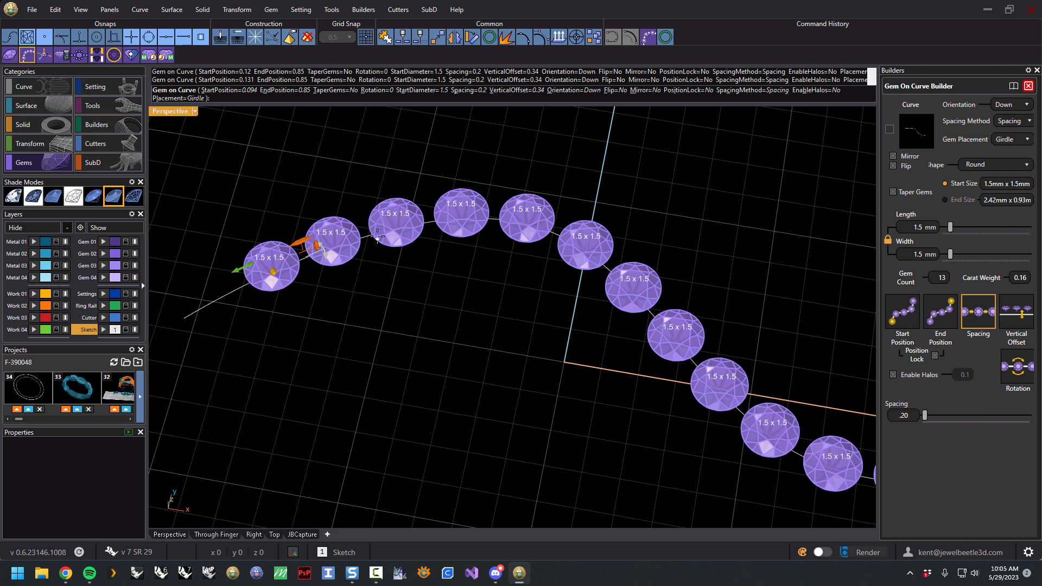
drag(272, 276, 439, 232)
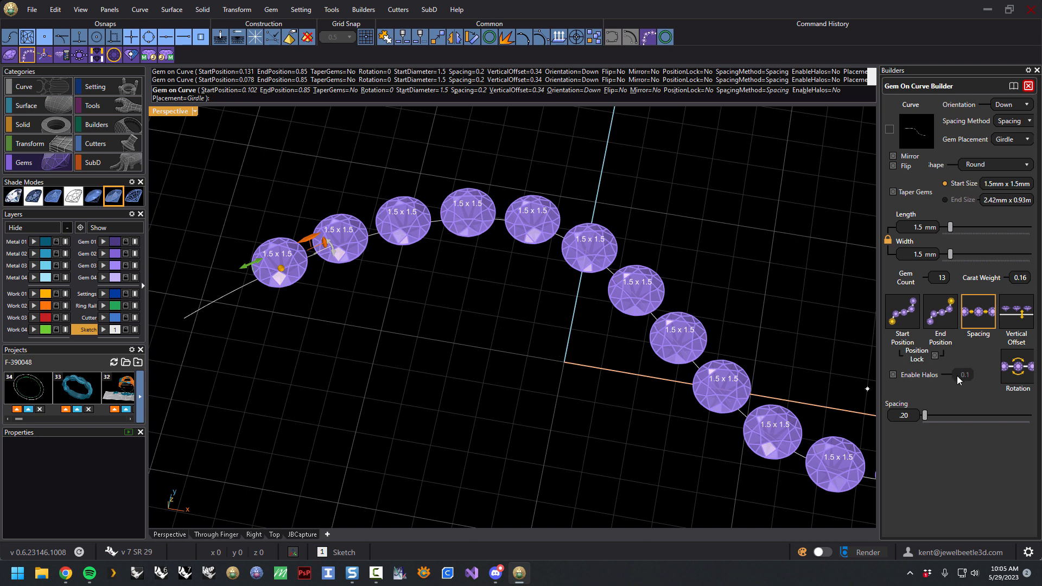
Enable halos around the gems and inspect the outlines between neighbouring stones.
click(892, 374)
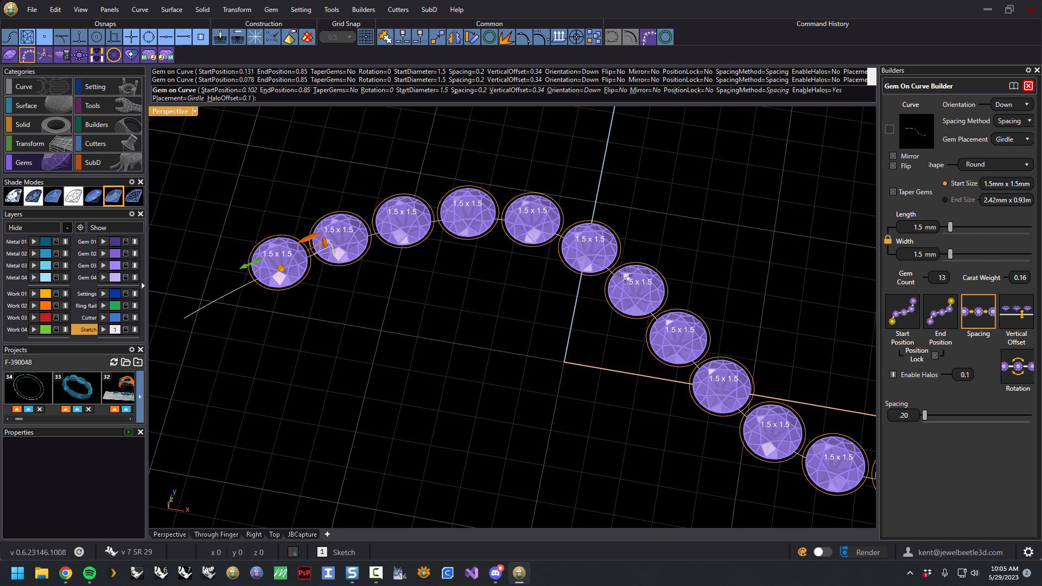
scroll(628, 278, up, 5)
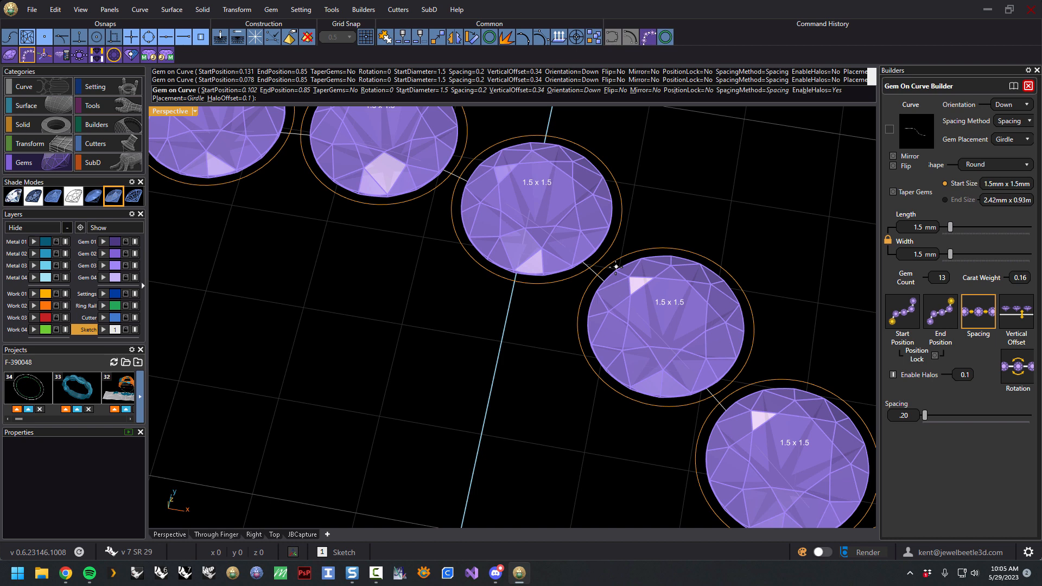
scroll(614, 265, down, 5)
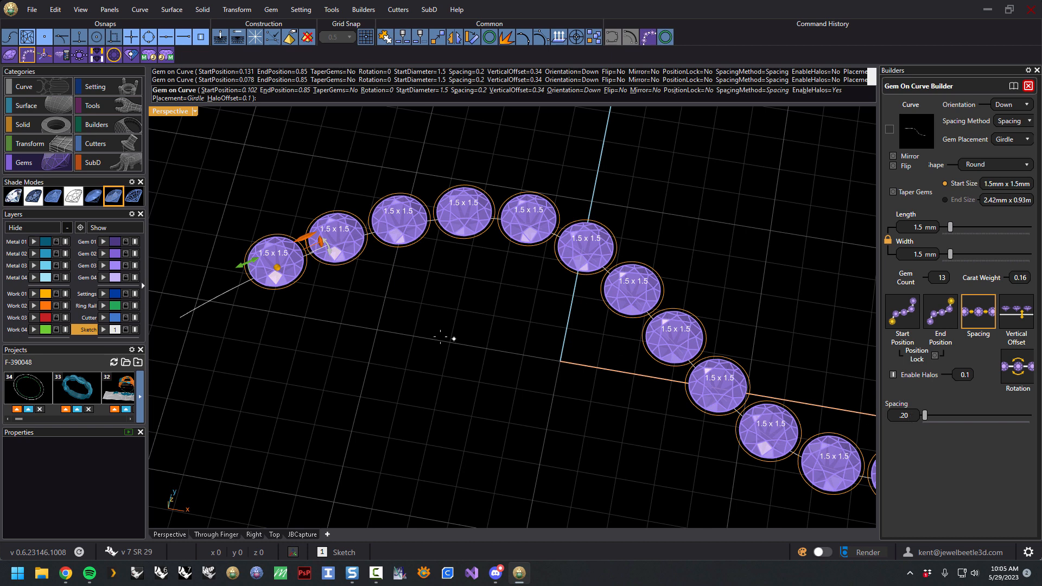
Slide the start of the haloed gem row along the curve to about 0.121.
scroll(309, 242, up, 5)
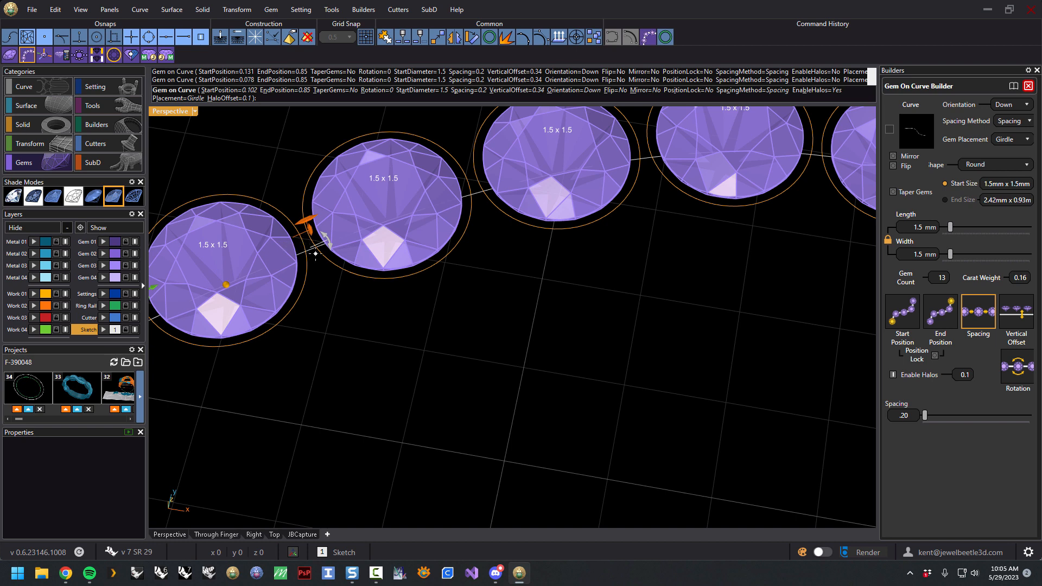
scroll(408, 267, down, 1)
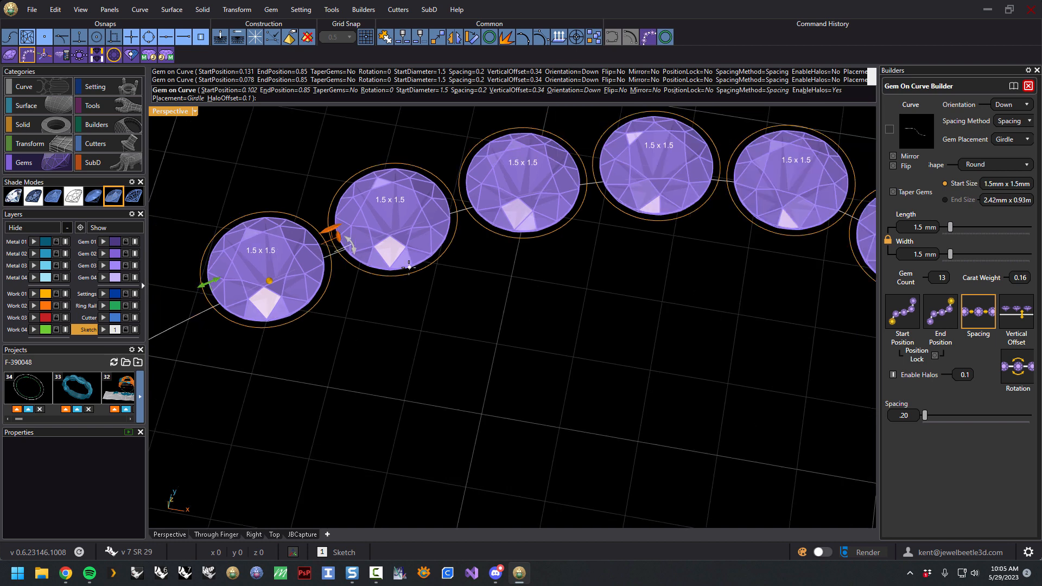
scroll(409, 267, down, 1)
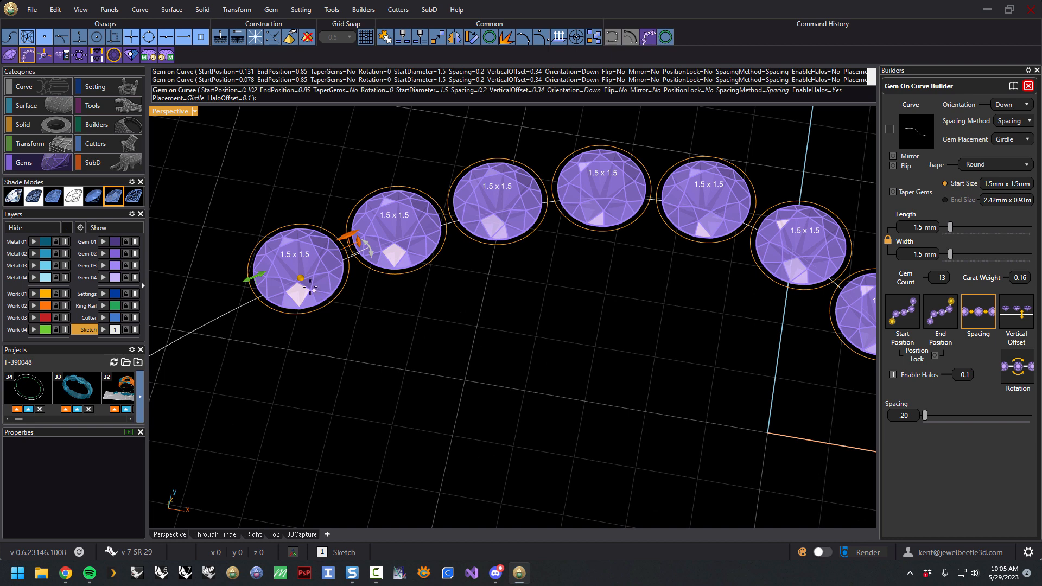
drag(302, 279, 333, 274)
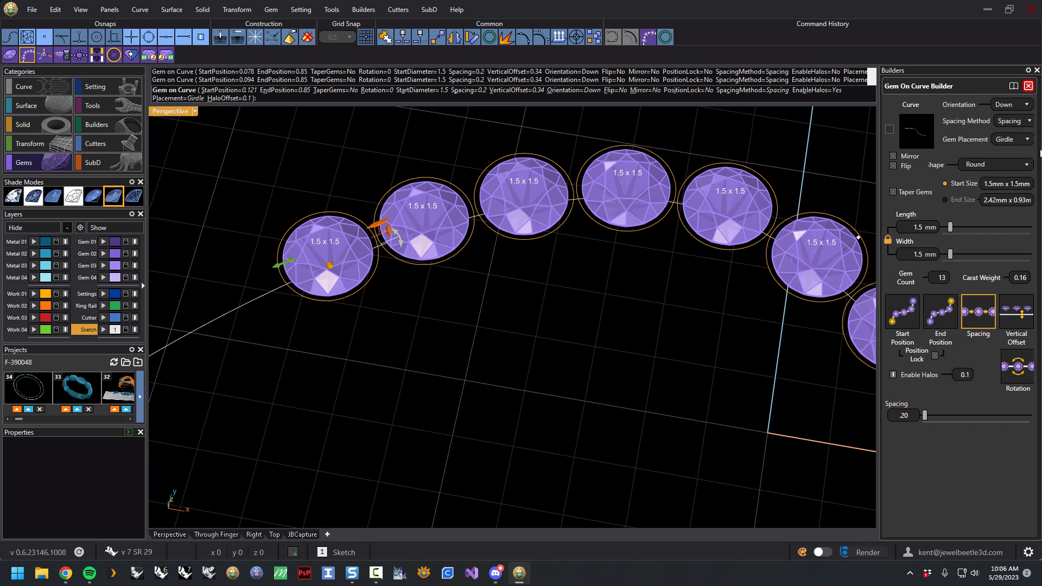
Set the spacing method to Fixed and slide the start of the gem row outward to about 0.04.
click(1030, 121)
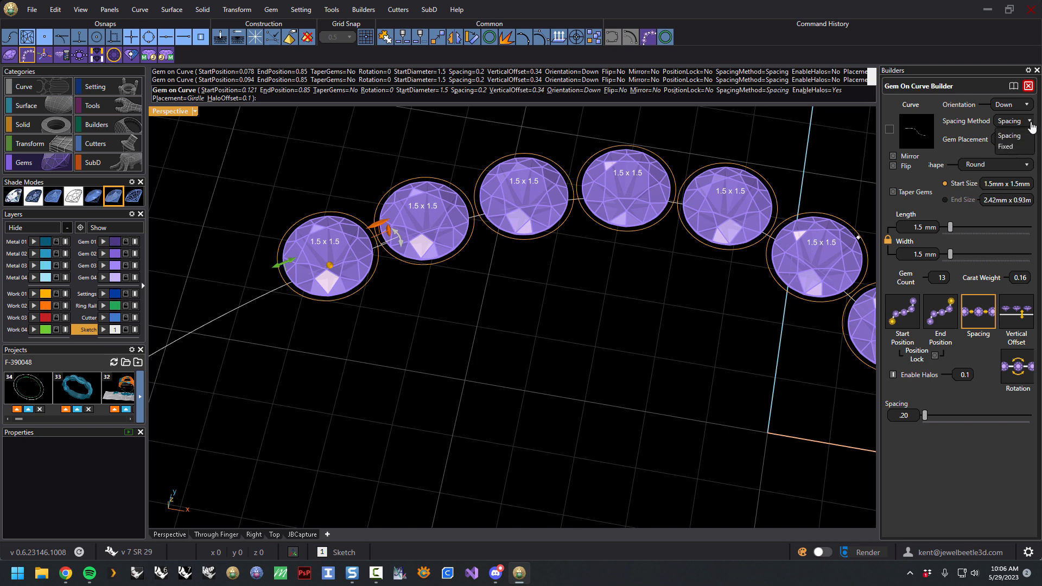
click(1010, 152)
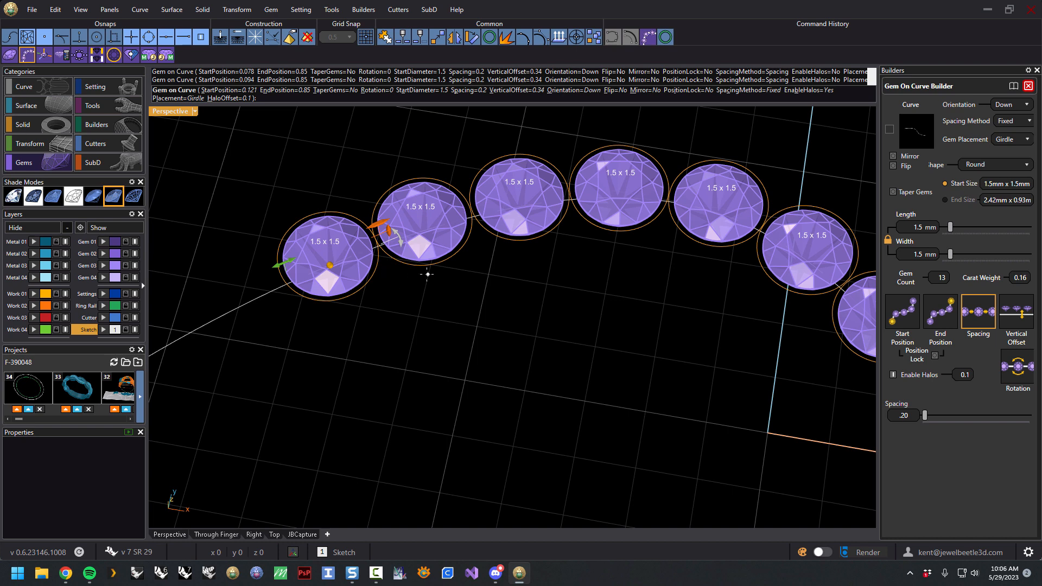
scroll(425, 272, down, 3)
right_drag(545, 392, 462, 370)
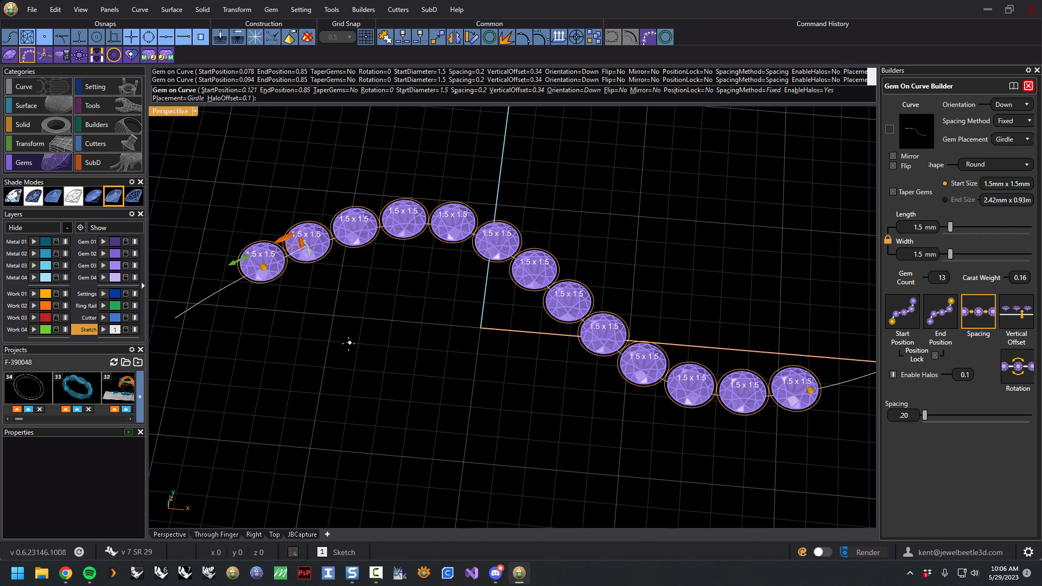
shift+right_drag(348, 328, 384, 324)
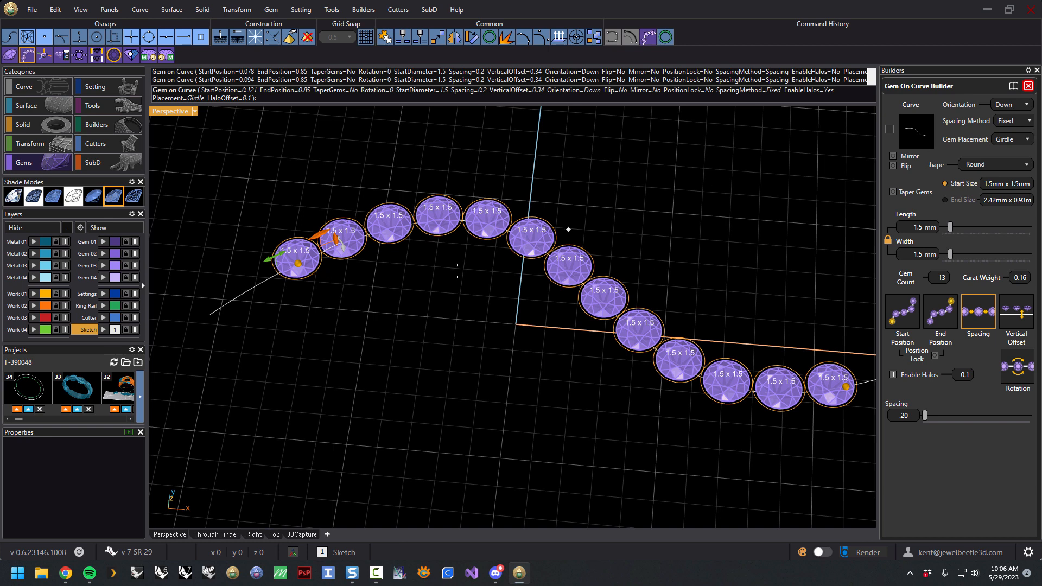
drag(298, 264, 238, 295)
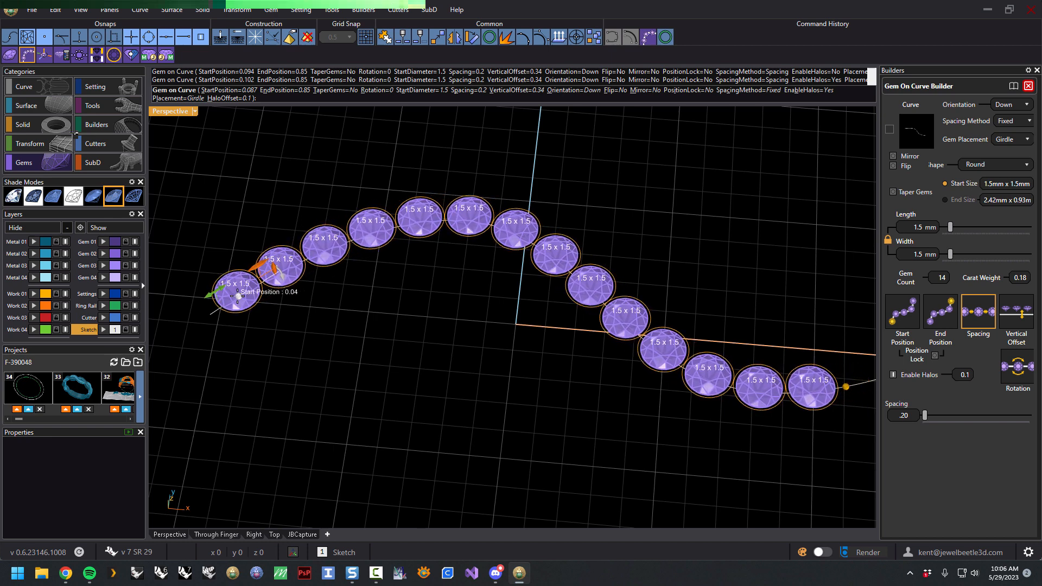